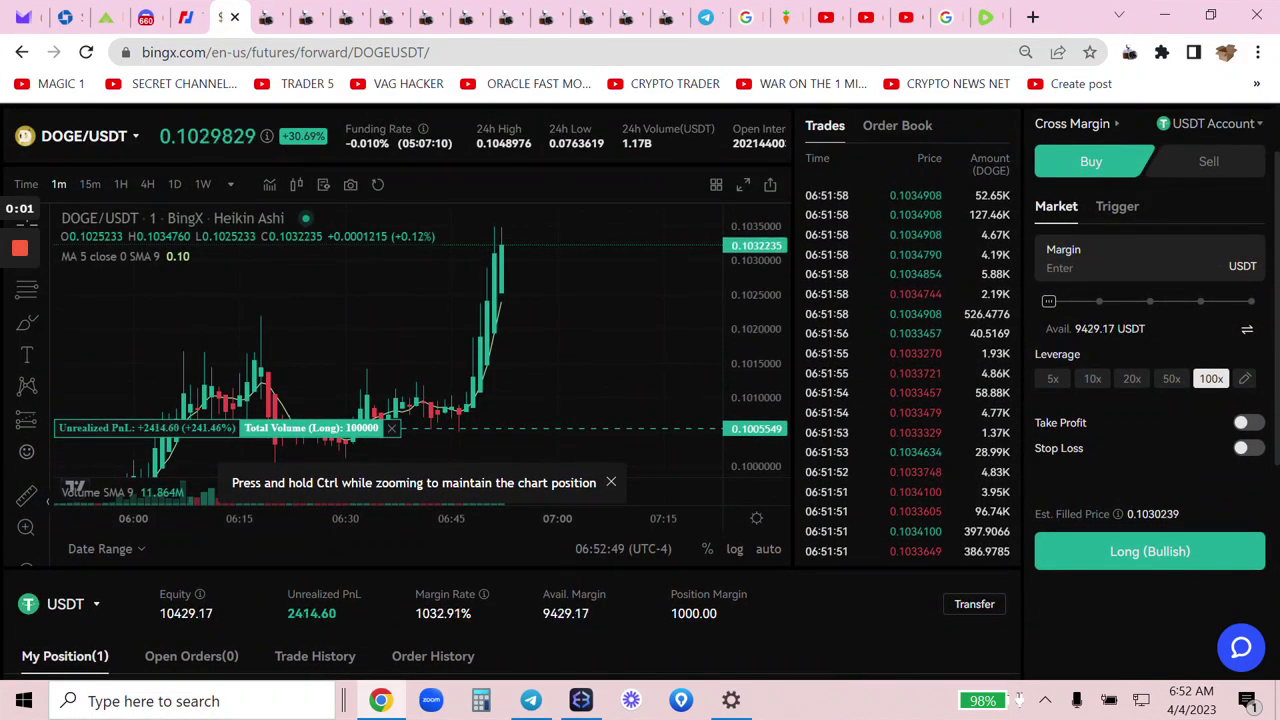
pyautogui.scroll(-2, 1277, 435)
pyautogui.scroll(-1, 1277, 435)
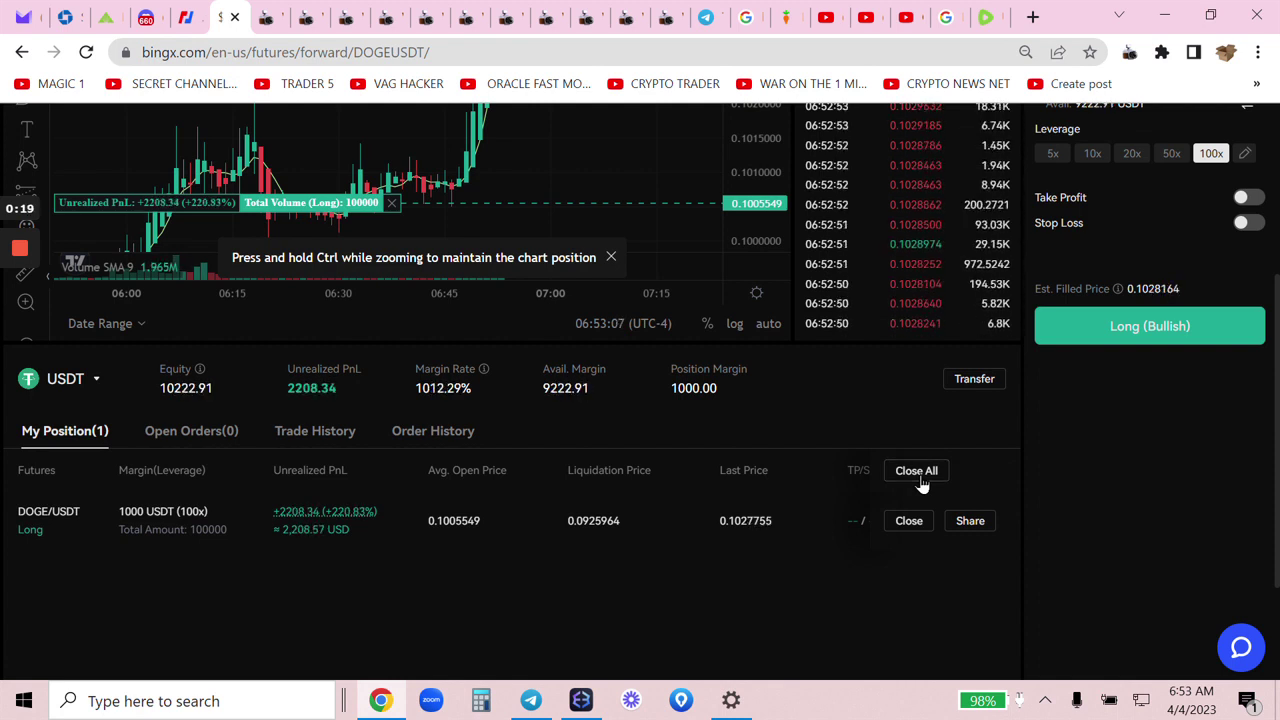
# Close all positions, confirming closure of the 100x DOGE/USDT long at about 2,261 USDT profit
pyautogui.click(918, 474)
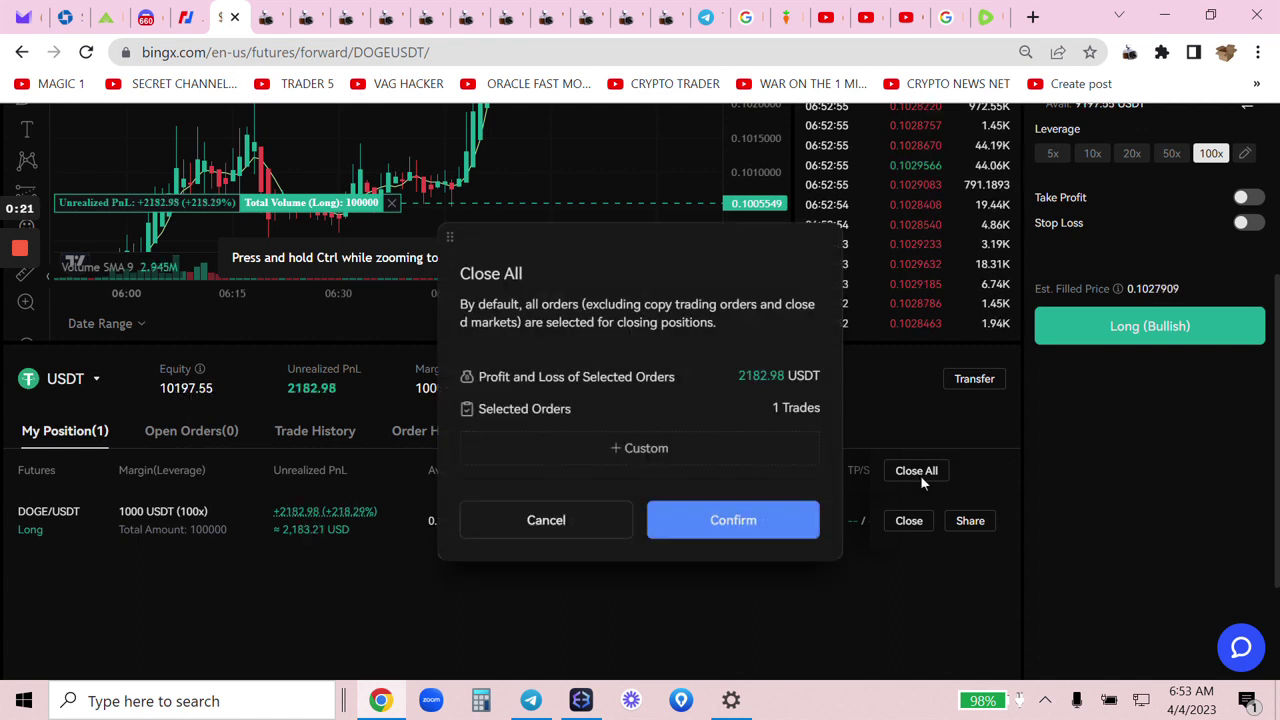
pyautogui.click(737, 524)
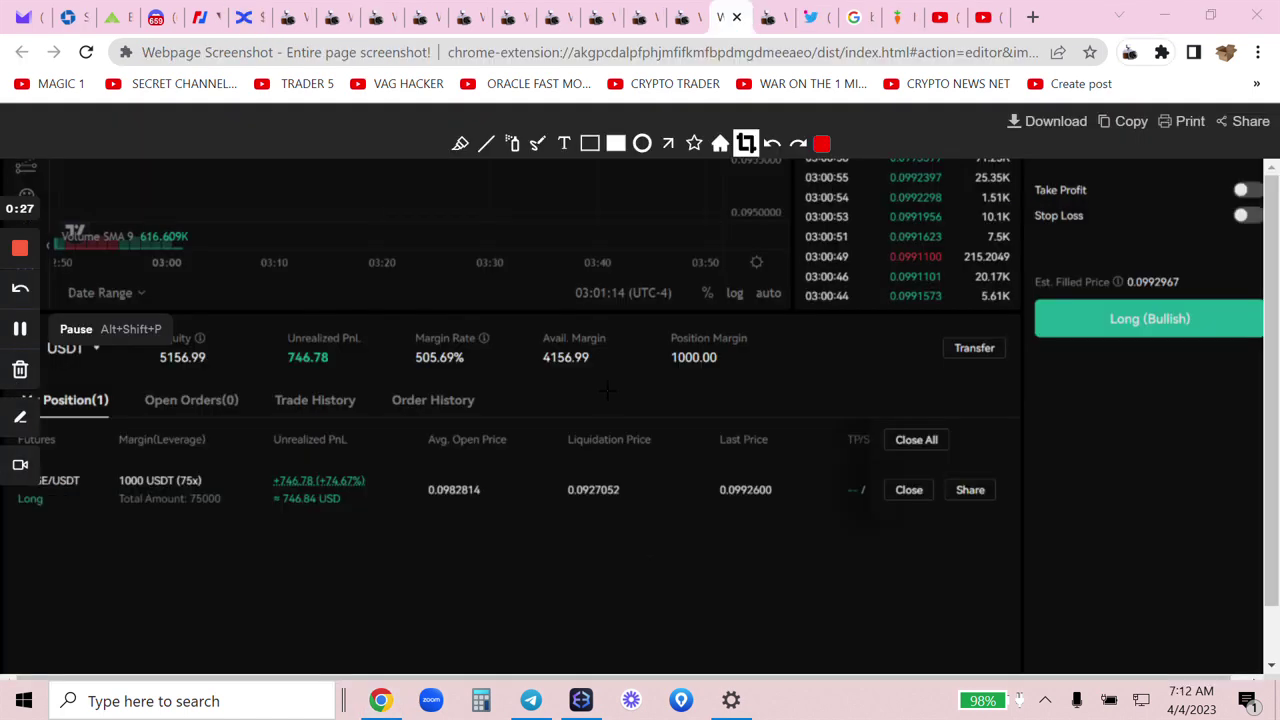
# Browse earlier saved screenshots of the DOGE/USDT positions, including three open positions
pyautogui.click(678, 20)
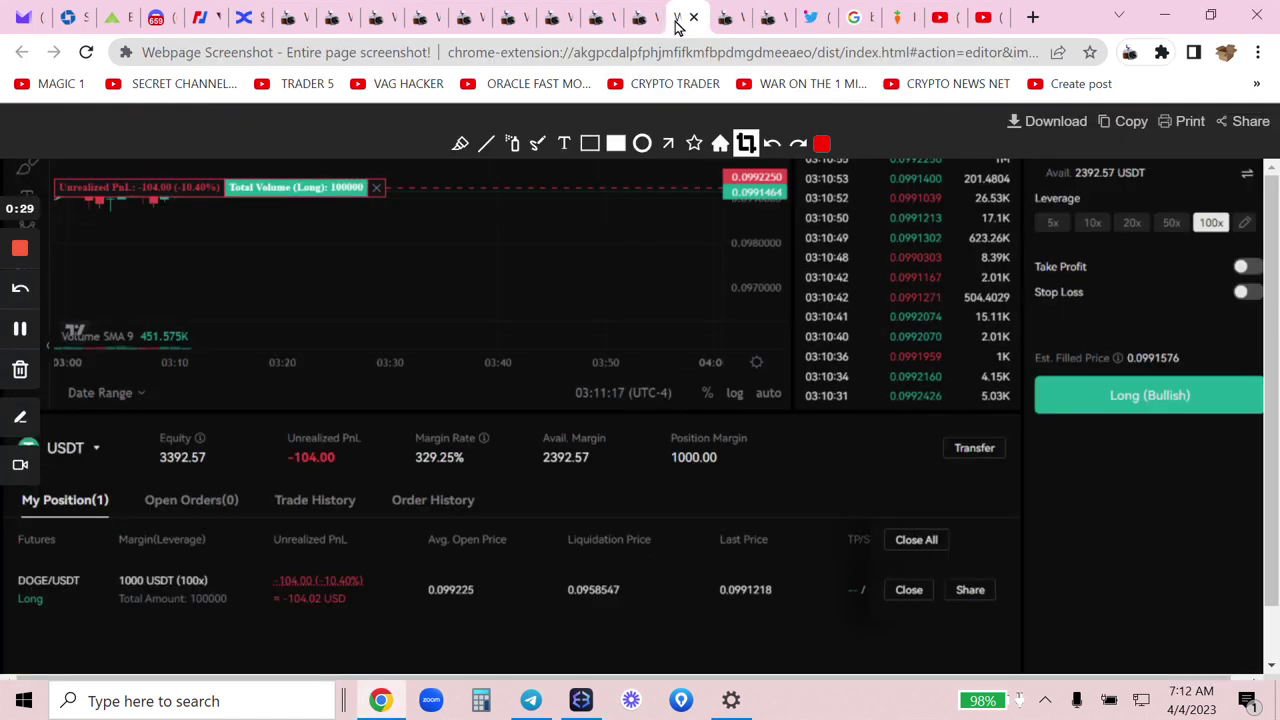
pyautogui.click(645, 20)
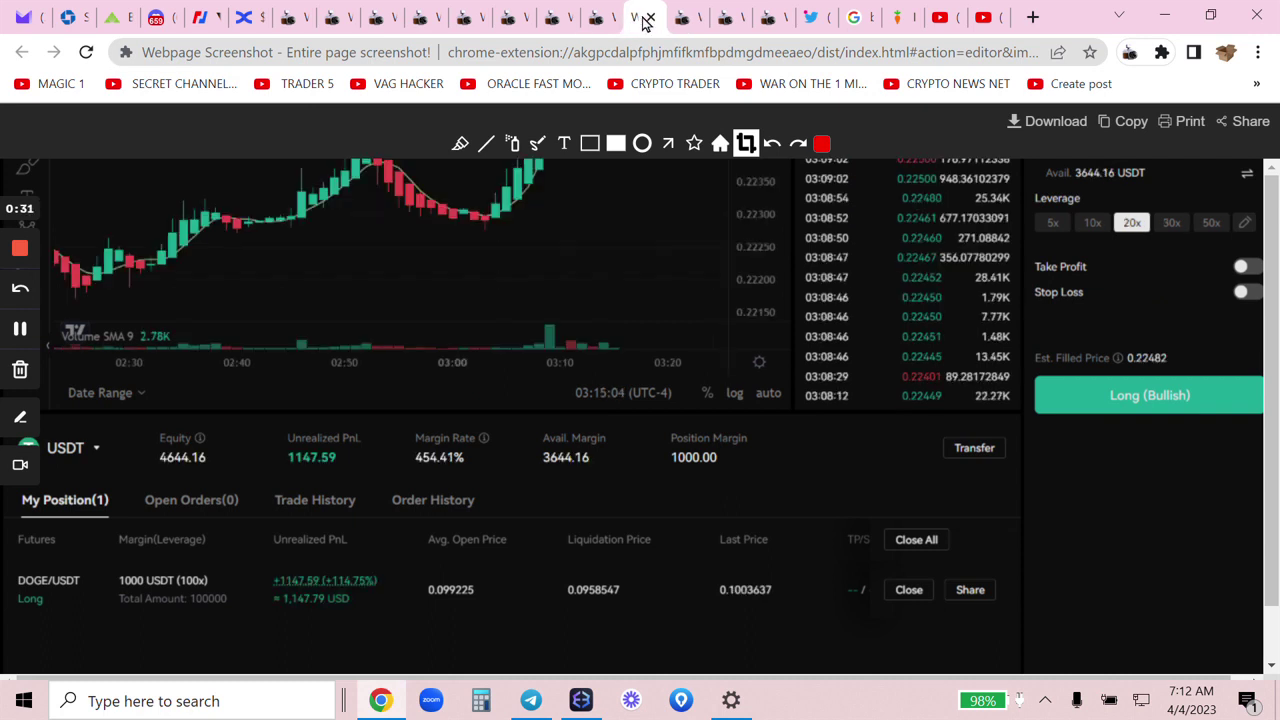
pyautogui.click(600, 20)
pyautogui.click(557, 20)
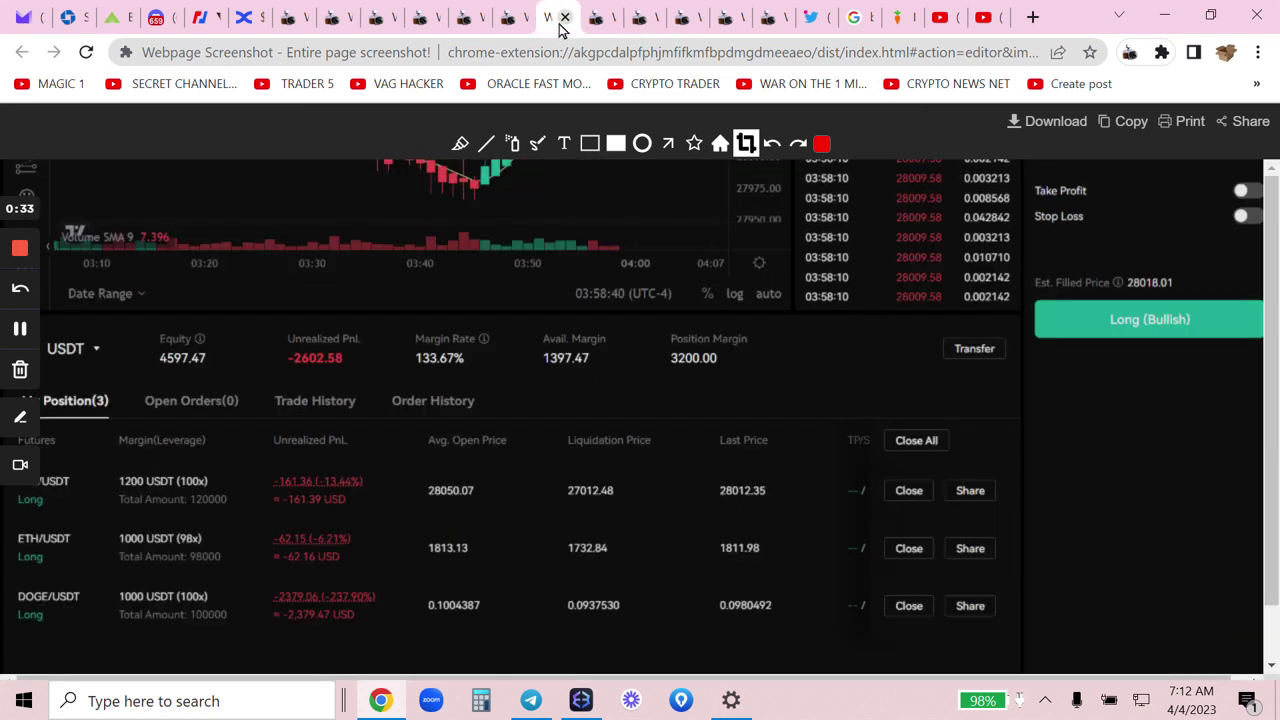
# Review the profit and closing-result screenshots, then follow the omaxcrypto.com consultation link
pyautogui.click(510, 20)
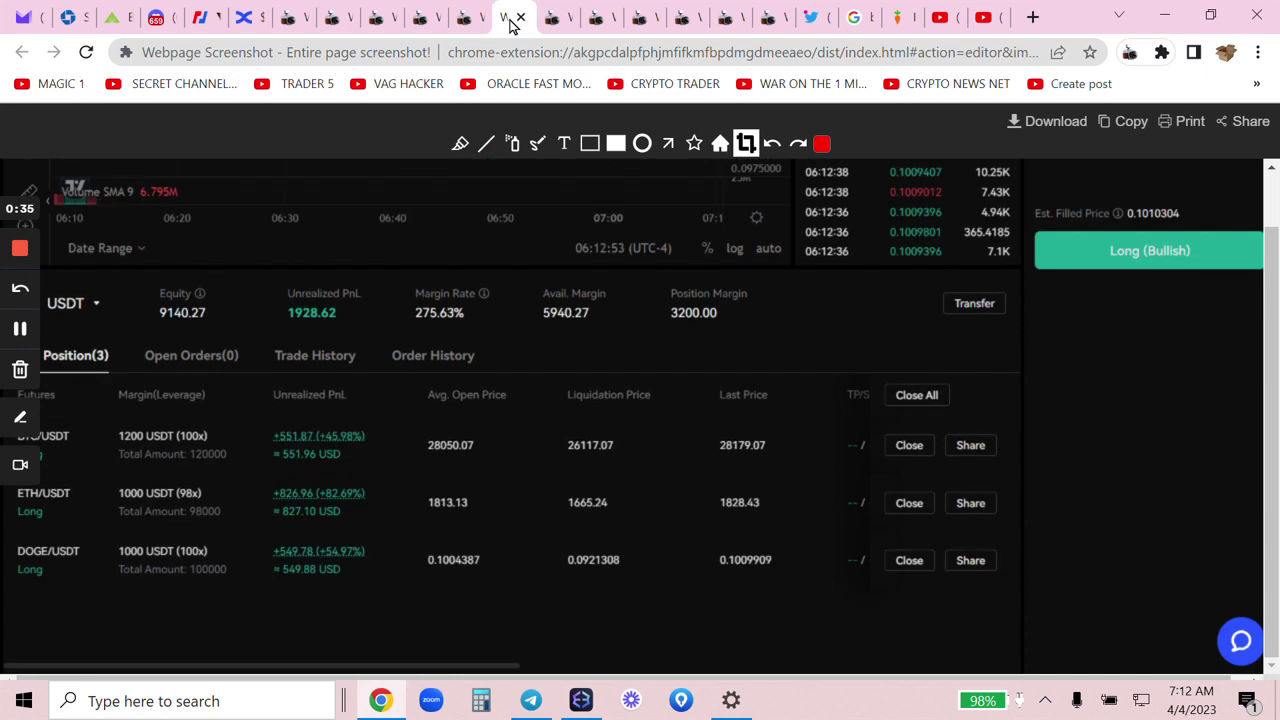
pyautogui.click(470, 20)
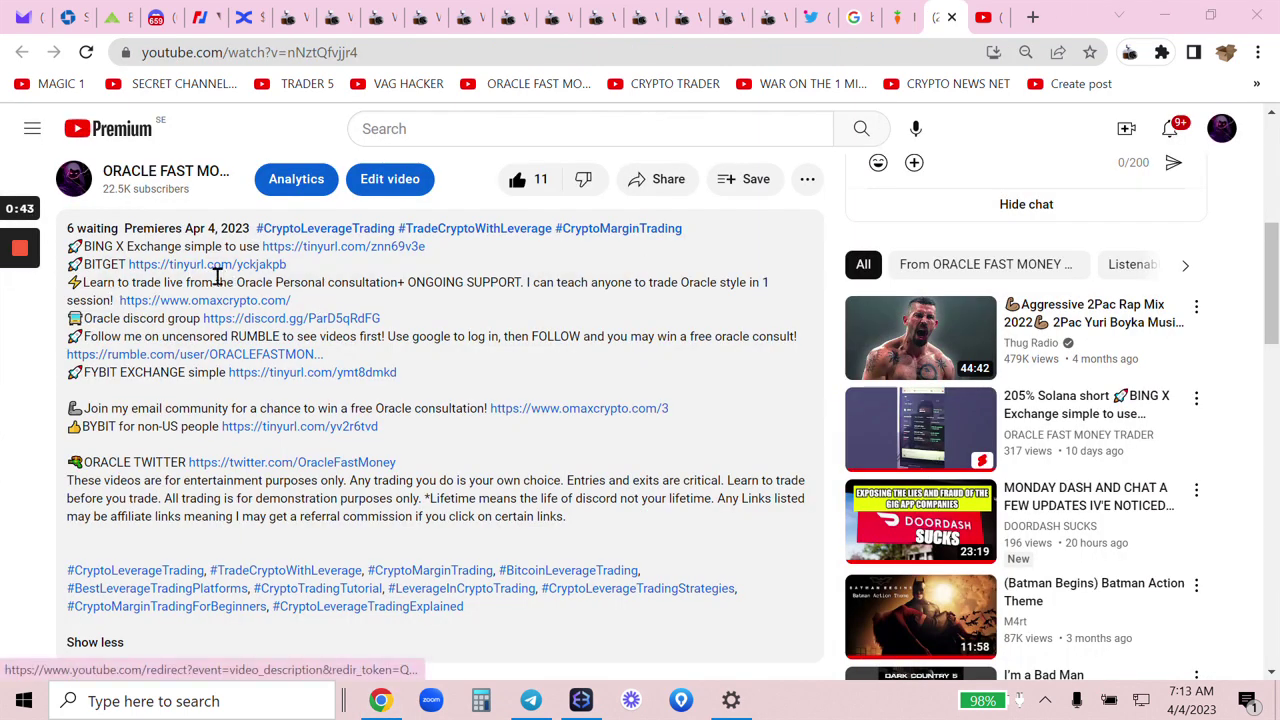
pyautogui.click(281, 310)
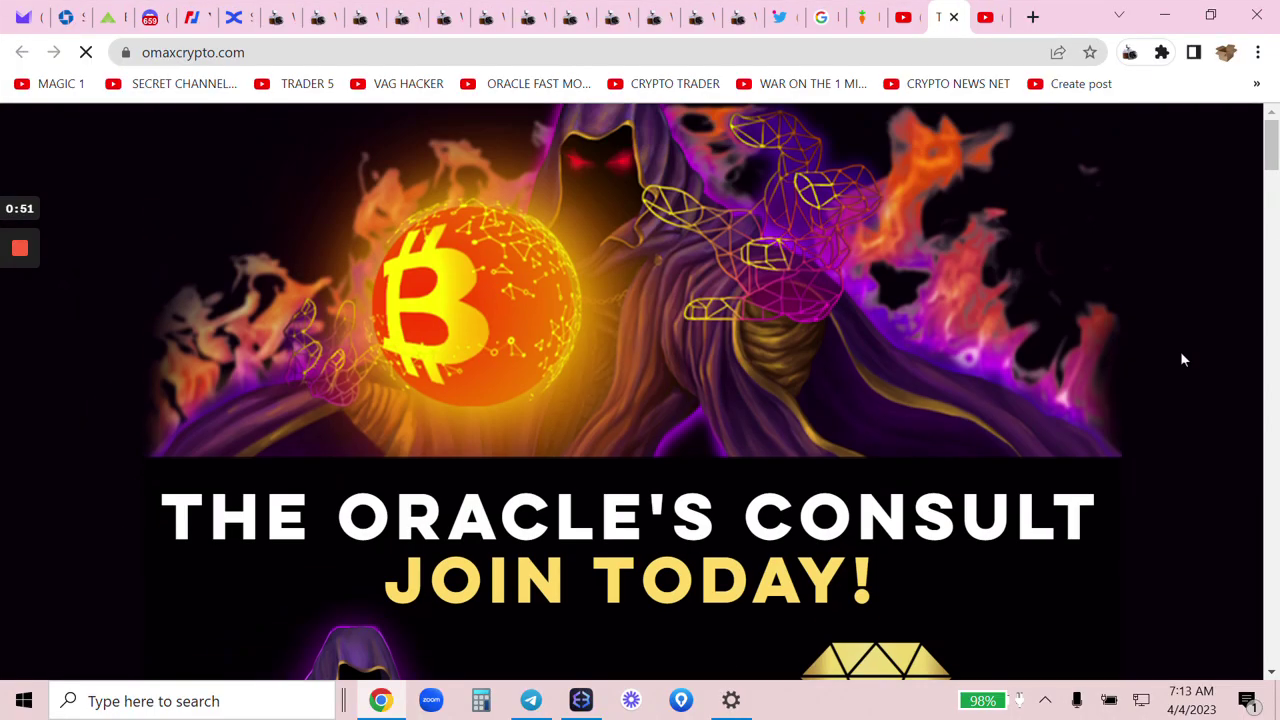
pyautogui.scroll(-4, 1180, 351)
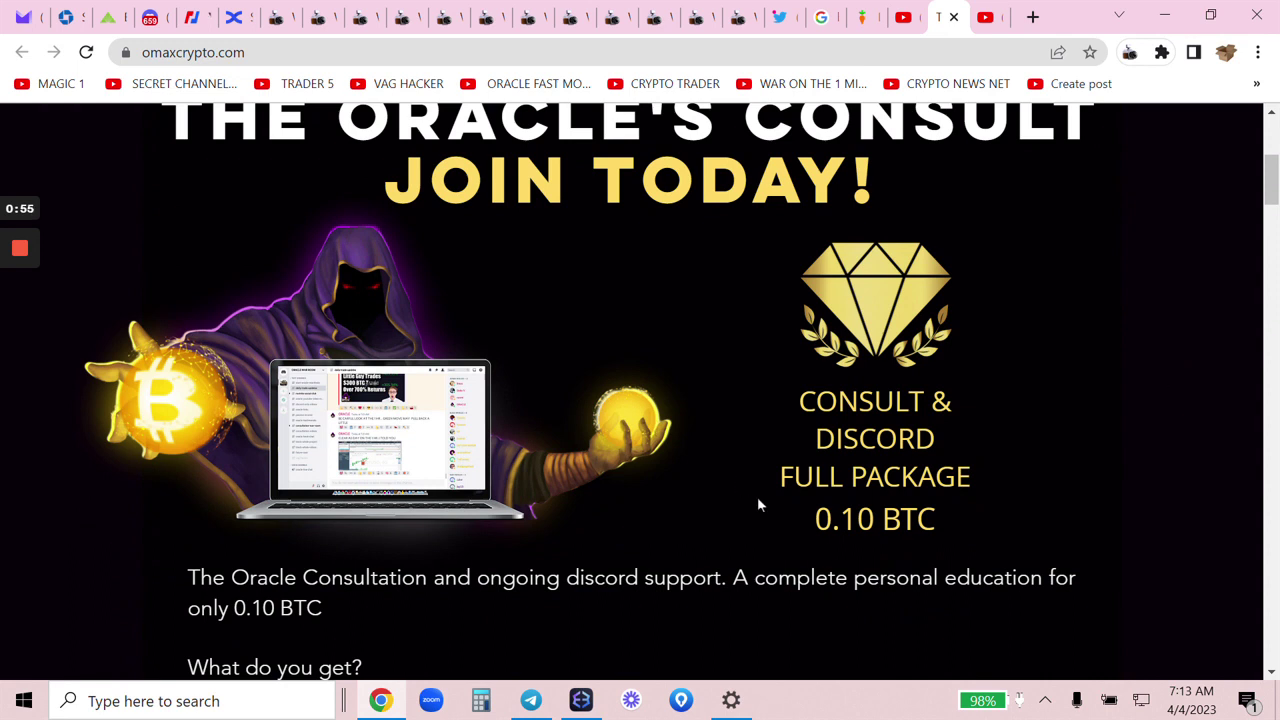
pyautogui.scroll(-3, 1160, 420)
pyautogui.scroll(-3, 1106, 360)
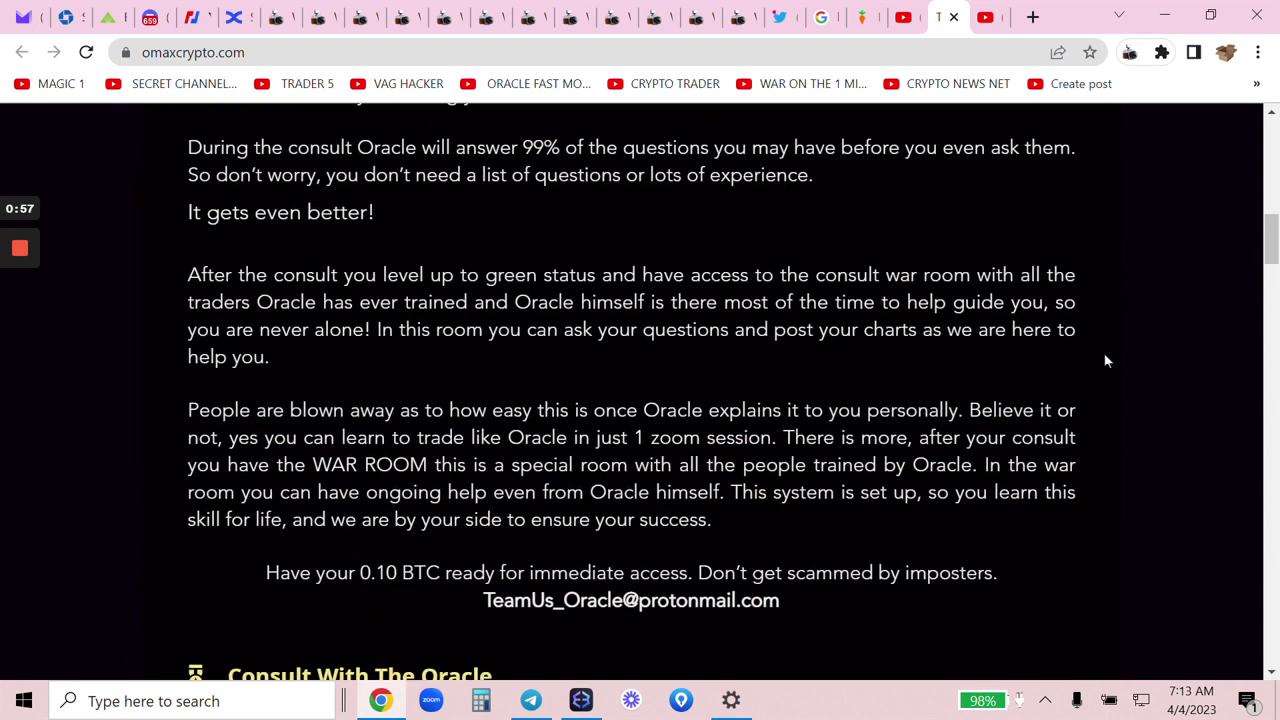
pyautogui.scroll(-2, 1106, 360)
pyautogui.scroll(-2, 1106, 360)
pyautogui.scroll(-1, 1106, 360)
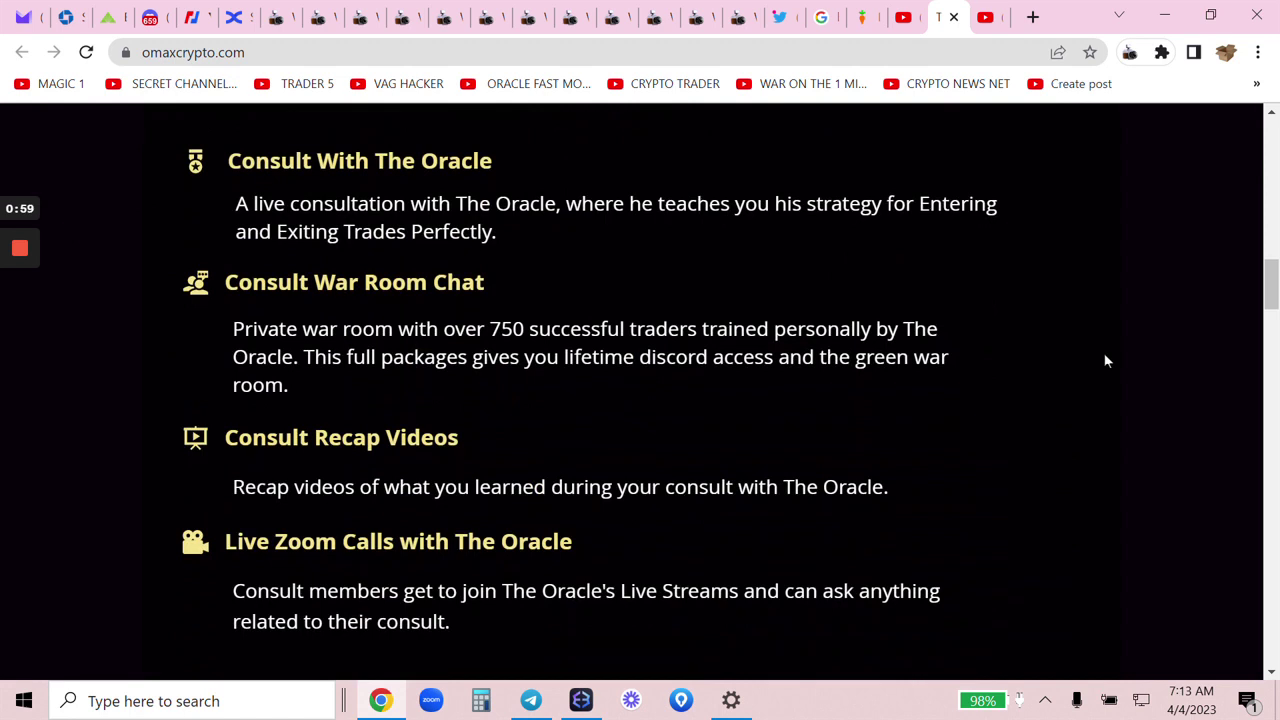
pyautogui.scroll(2, 929, 478)
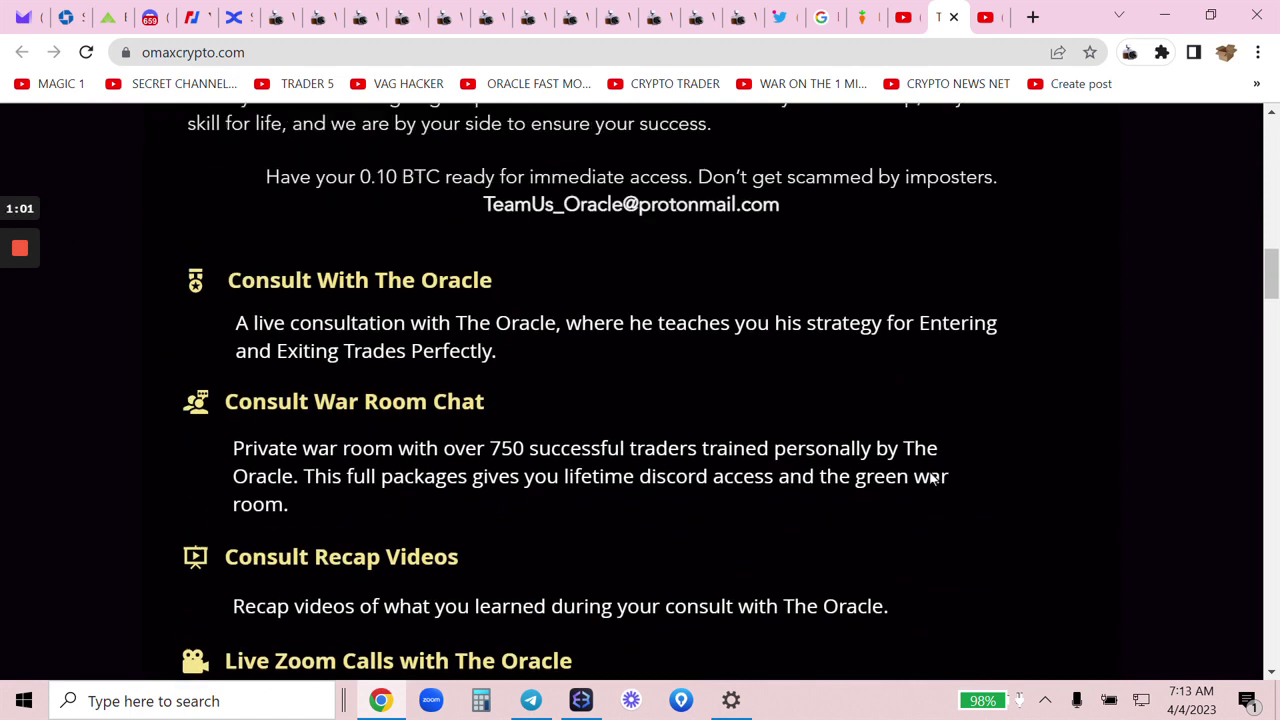
pyautogui.scroll(3, 110, 293)
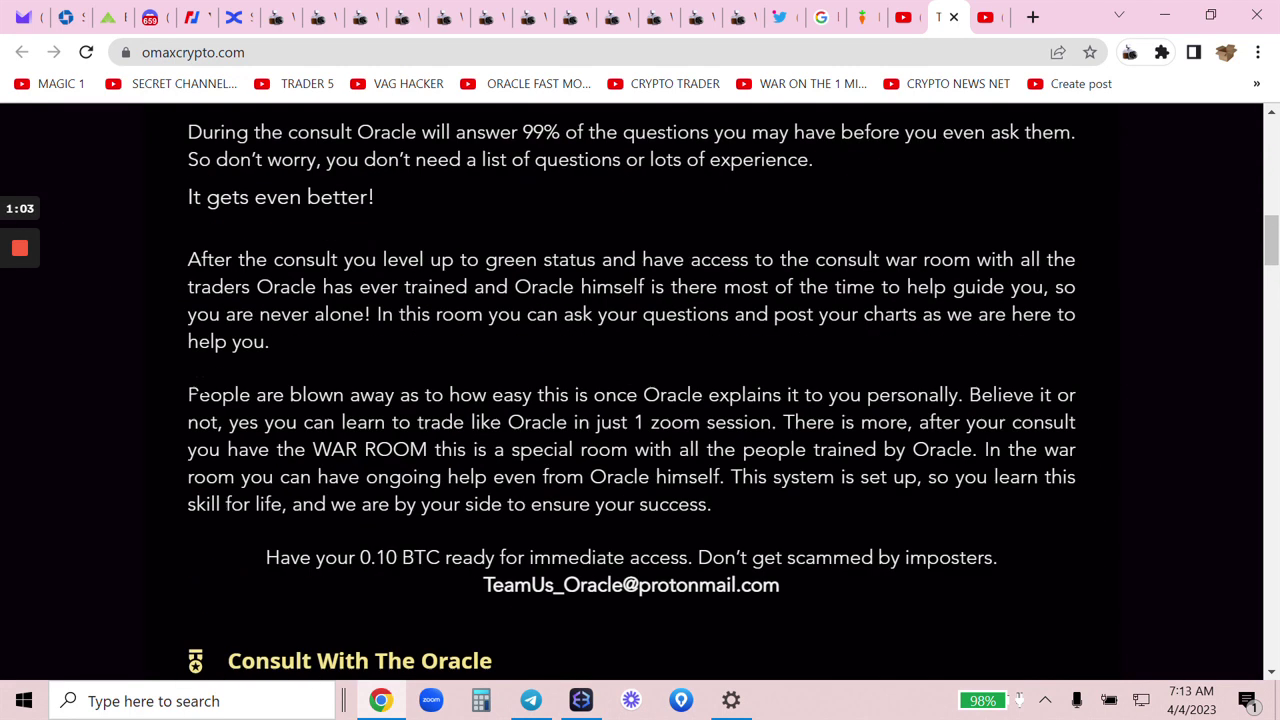
pyautogui.scroll(2, 110, 293)
pyautogui.scroll(4, 110, 293)
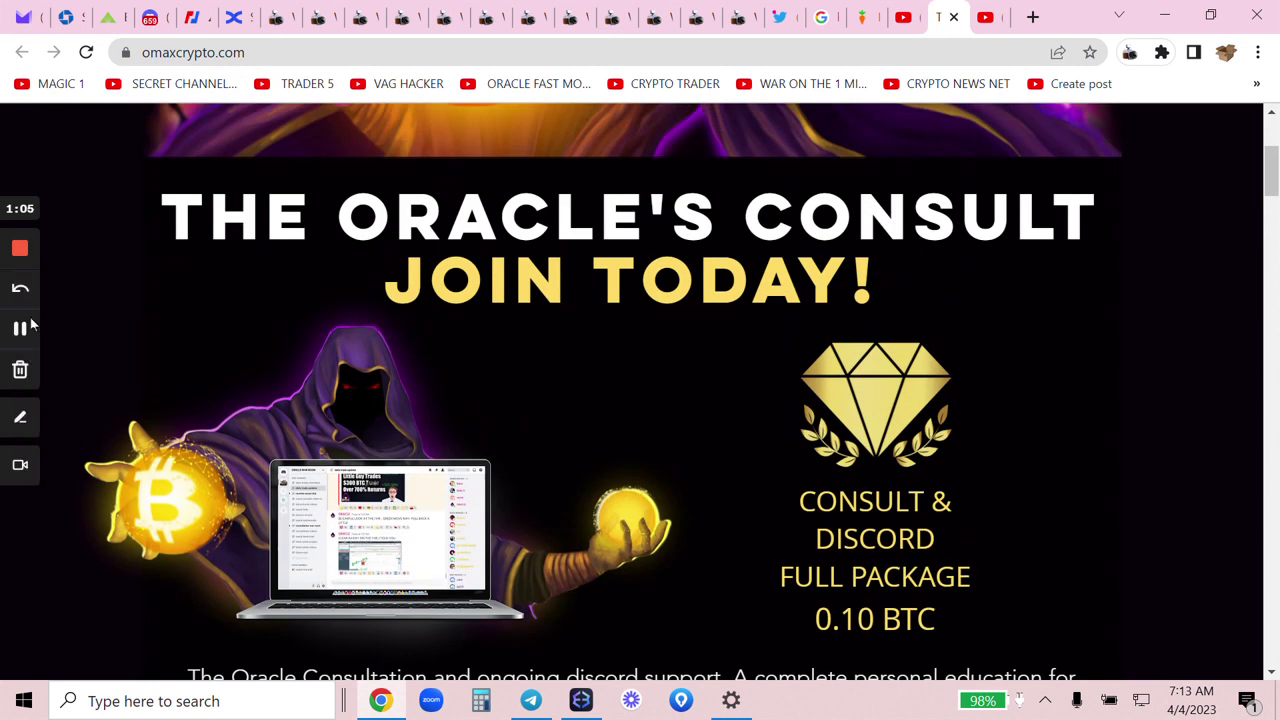